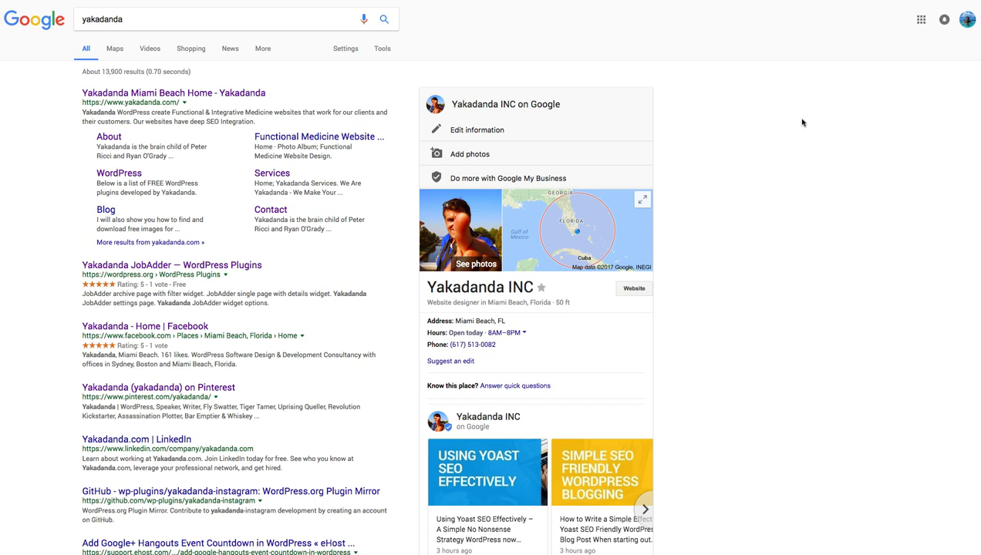
Re-run the yakadanda search and page forward through the business's Google posts carousel.
{"action": "left_click", "coordinate": [130, 21]}
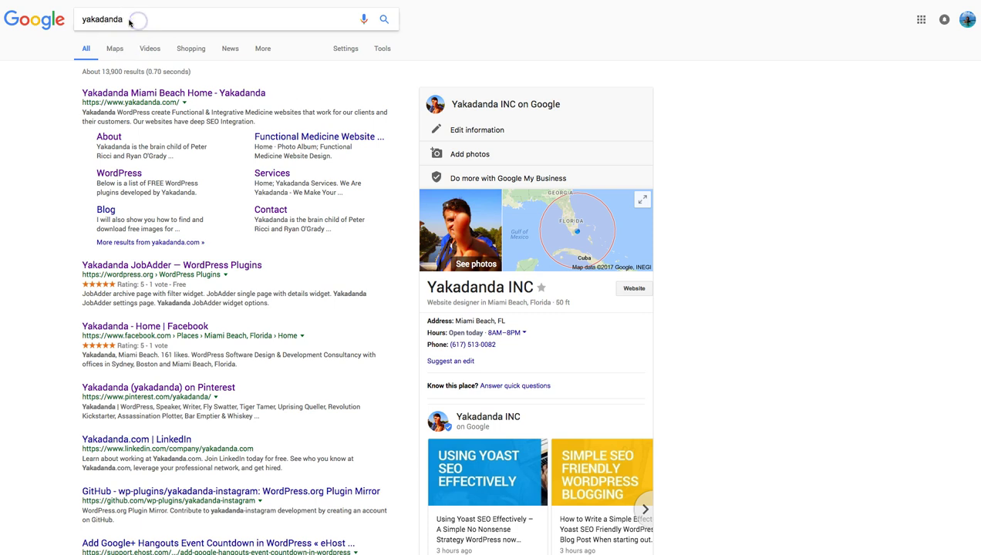
{"action": "left_click", "coordinate": [382, 22]}
{"action": "scroll", "coordinate": [772, 154], "scroll_direction": "down", "scroll_amount": 3}
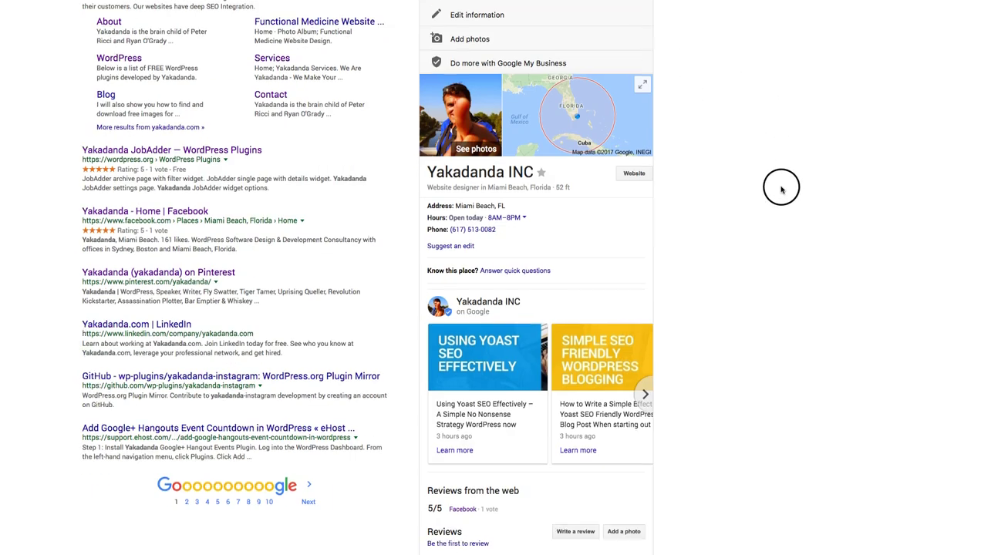
{"action": "left_click", "coordinate": [648, 386]}
{"action": "left_click", "coordinate": [647, 393]}
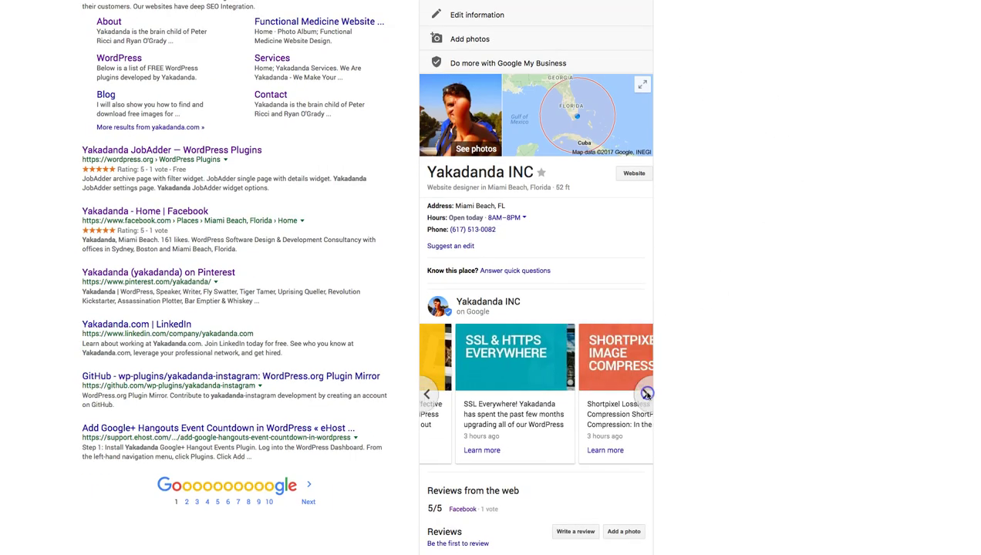
{"action": "left_click", "coordinate": [647, 394]}
{"action": "left_click", "coordinate": [647, 394]}
{"action": "left_click", "coordinate": [647, 394]}
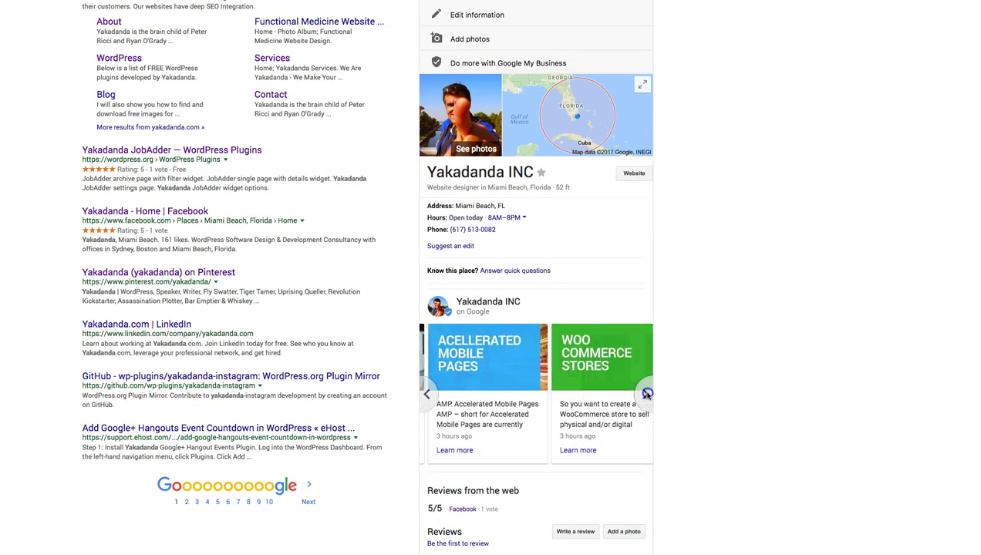
Browse back to the SSL and Shortpixel posts, then on to Accelerated Mobile Pages and WooCommerce.
{"action": "left_click", "coordinate": [427, 395]}
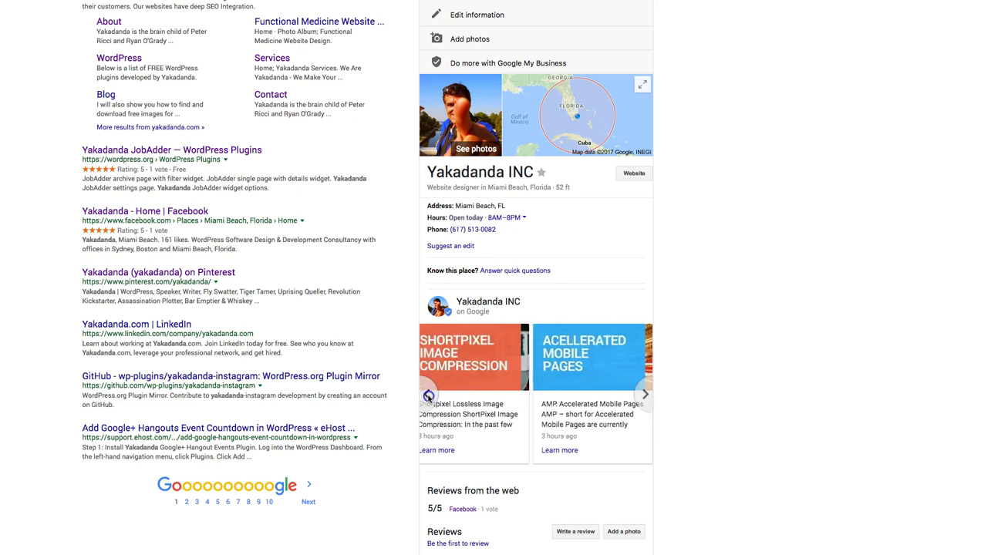
{"action": "left_click", "coordinate": [429, 395]}
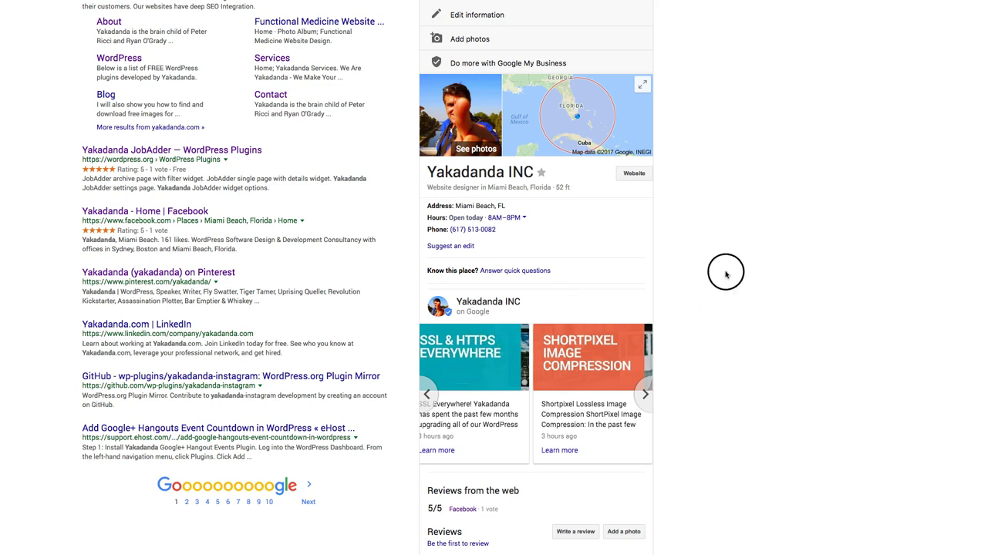
{"action": "left_click", "coordinate": [640, 395]}
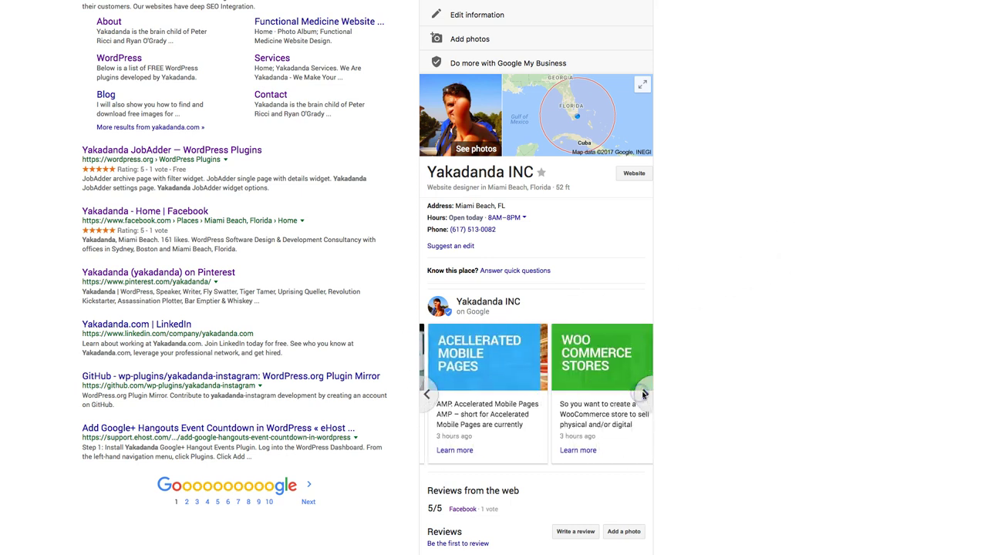
{"action": "left_click", "coordinate": [428, 396]}
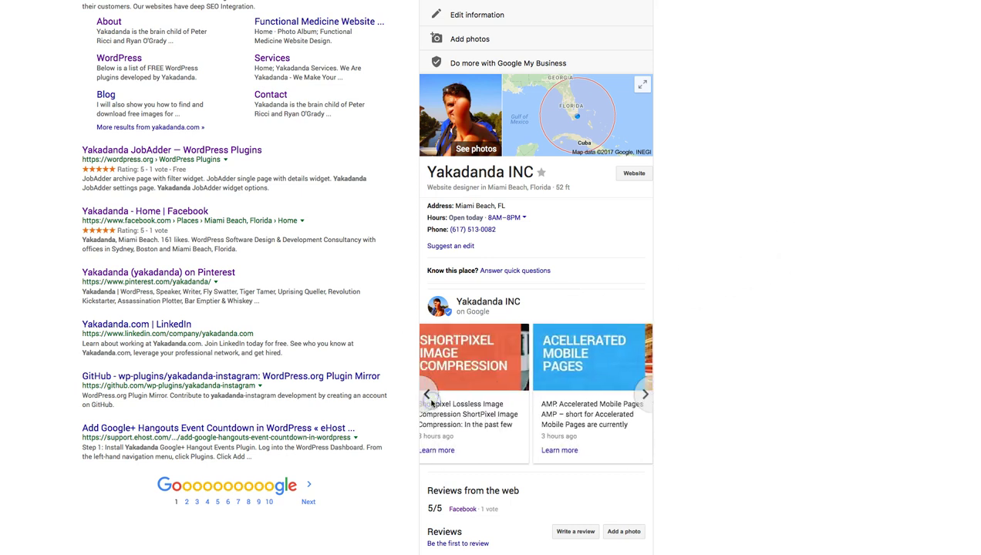
{"action": "left_click", "coordinate": [428, 396]}
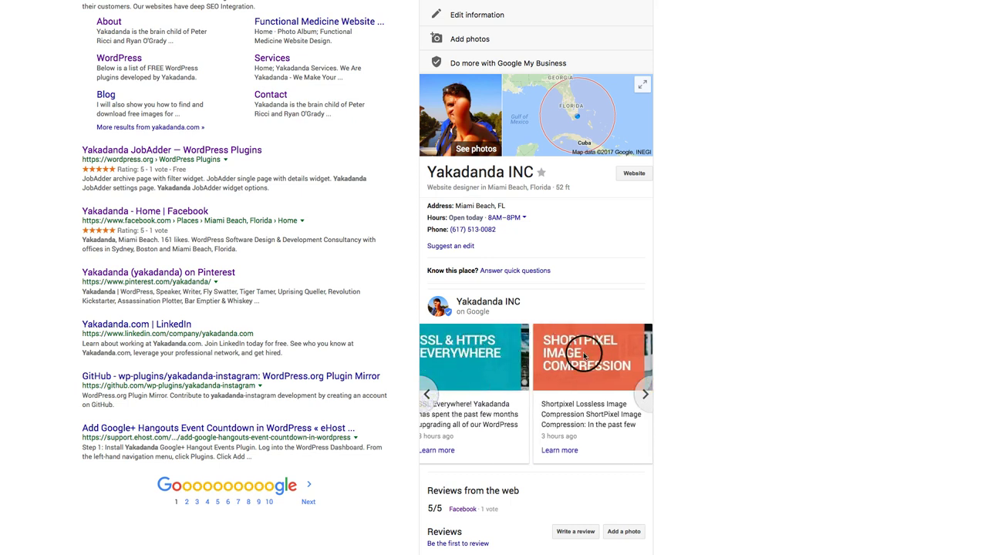
{"action": "left_click", "coordinate": [645, 394]}
Leave the yakadanda search results for the Google My Business home page.
{"action": "left_click", "coordinate": [760, 125]}
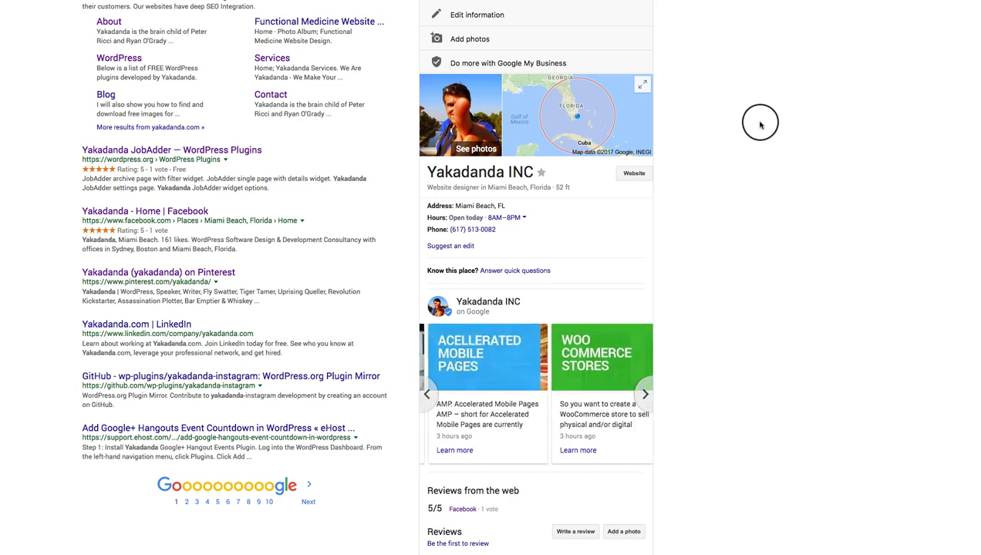
{"action": "left_click", "coordinate": [760, 123]}
{"action": "scroll", "coordinate": [759, 124], "scroll_direction": "up", "scroll_amount": 3}
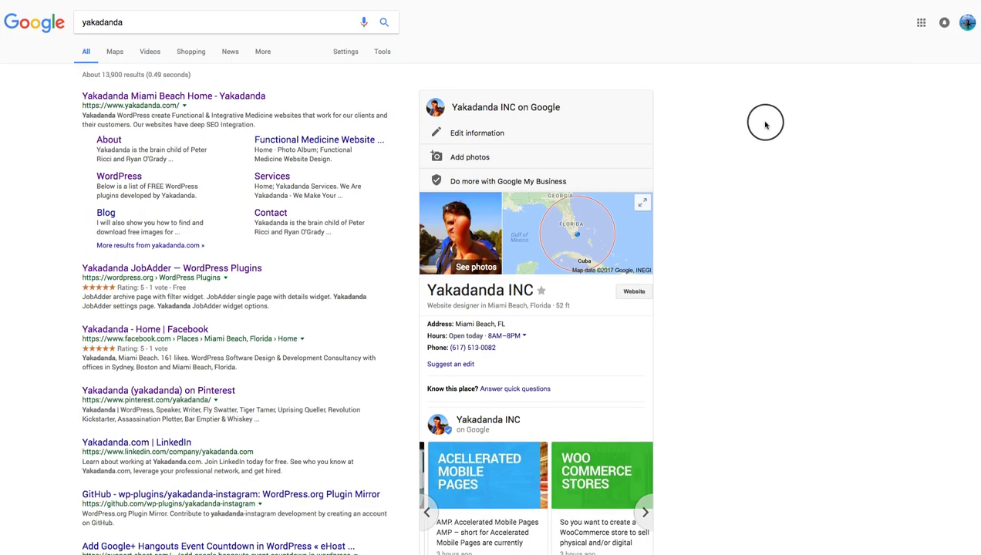
{"action": "left_click", "coordinate": [442, 60]}
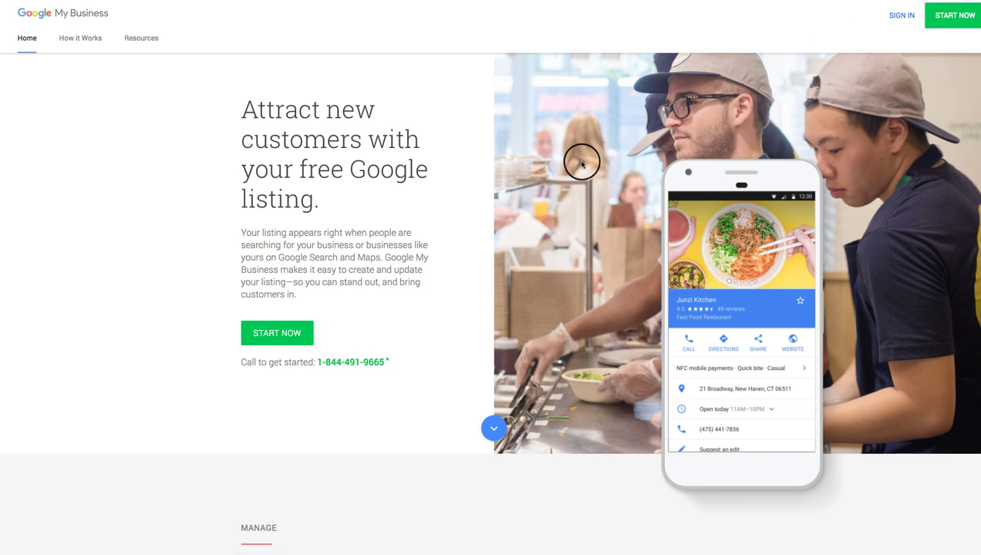
Scroll through the landing page's Manage, Connect and Get started sections and back to the top.
{"action": "scroll", "coordinate": [580, 159], "scroll_direction": "down", "scroll_amount": 5}
{"action": "left_click", "coordinate": [848, 156]}
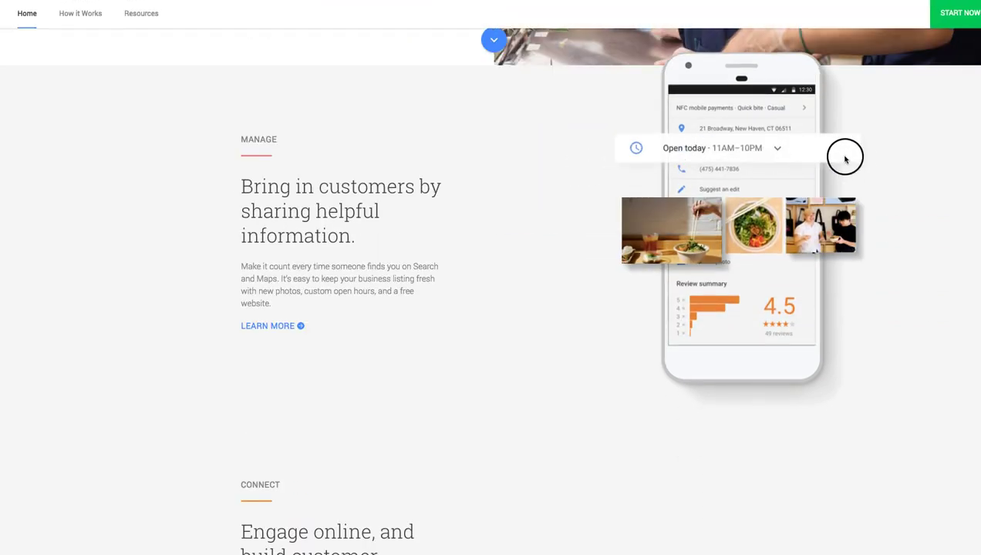
{"action": "scroll", "coordinate": [852, 158], "scroll_direction": "down", "scroll_amount": 6}
{"action": "scroll", "coordinate": [856, 160], "scroll_direction": "down", "scroll_amount": 6}
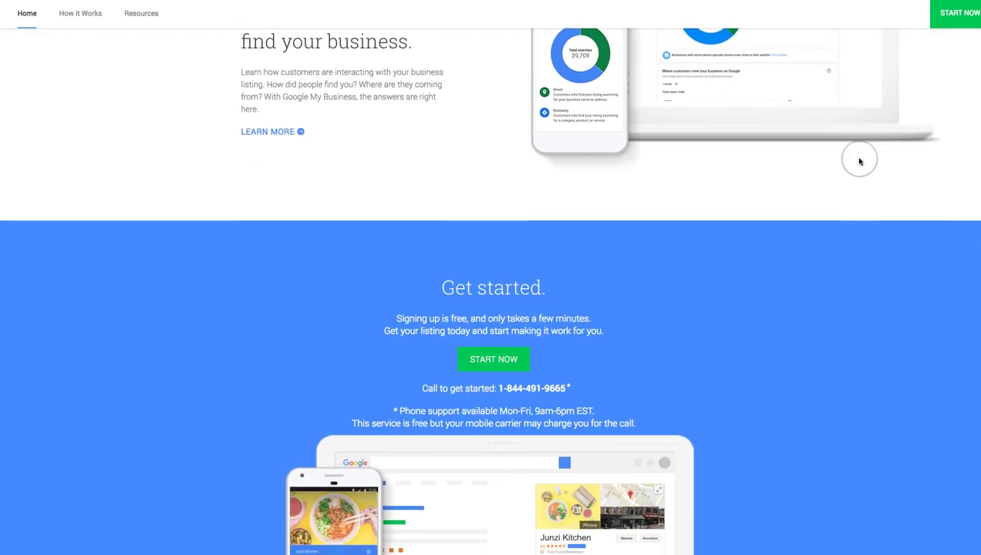
{"action": "key", "text": "Home"}
{"action": "left_click", "coordinate": [686, 28]}
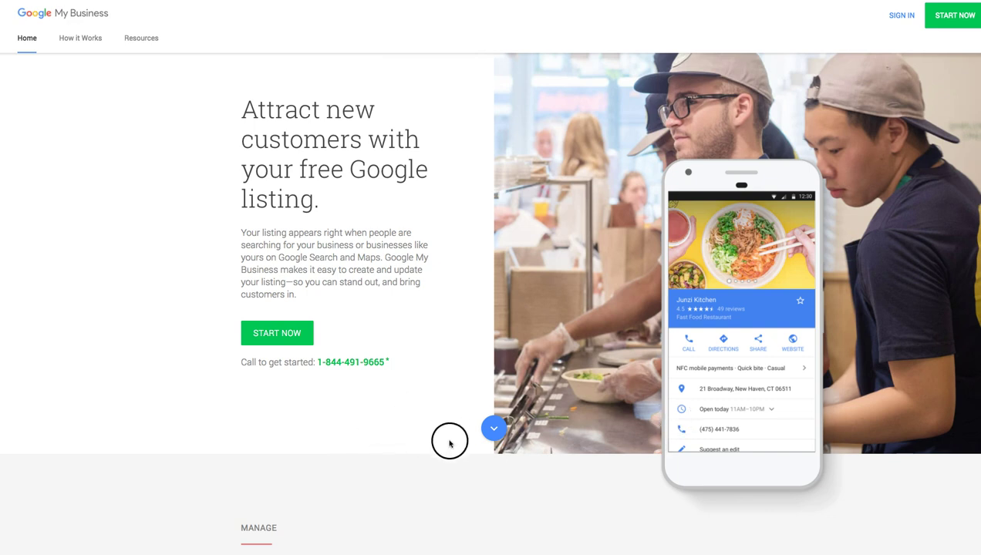
{"action": "scroll", "coordinate": [519, 388], "scroll_direction": "down", "scroll_amount": 3}
{"action": "scroll", "coordinate": [521, 388], "scroll_direction": "up", "scroll_amount": 4}
Sign in to reach the Yakadanda INC dashboard.
{"action": "left_click", "coordinate": [863, 14]}
{"action": "scroll", "coordinate": [280, 137], "scroll_direction": "down", "scroll_amount": 2}
{"action": "scroll", "coordinate": [909, 224], "scroll_direction": "up", "scroll_amount": 2}
{"action": "scroll", "coordinate": [918, 238], "scroll_direction": "down", "scroll_amount": 3}
{"action": "scroll", "coordinate": [867, 237], "scroll_direction": "up", "scroll_amount": 3}
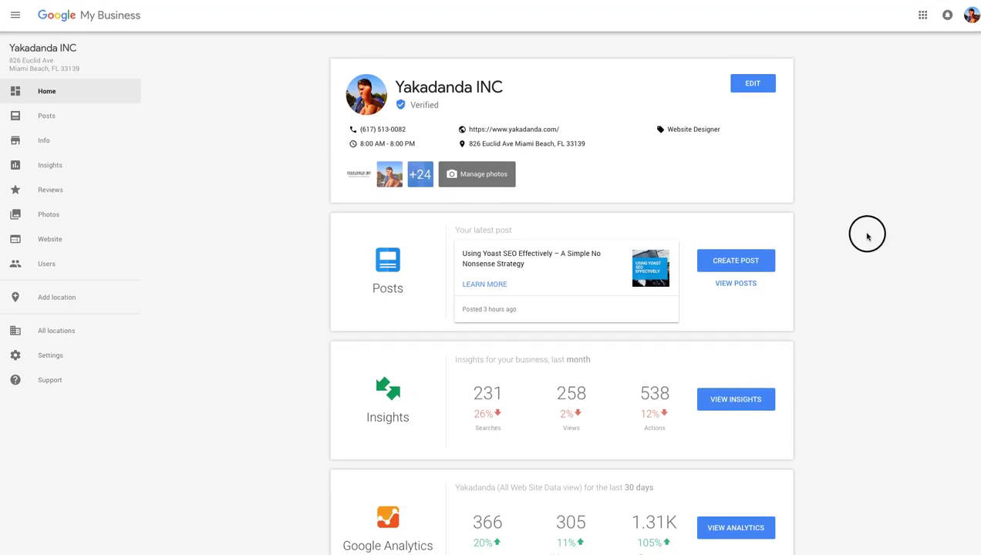
Show the business's published posts from the Posts section of the sidebar.
{"action": "left_click", "coordinate": [43, 116]}
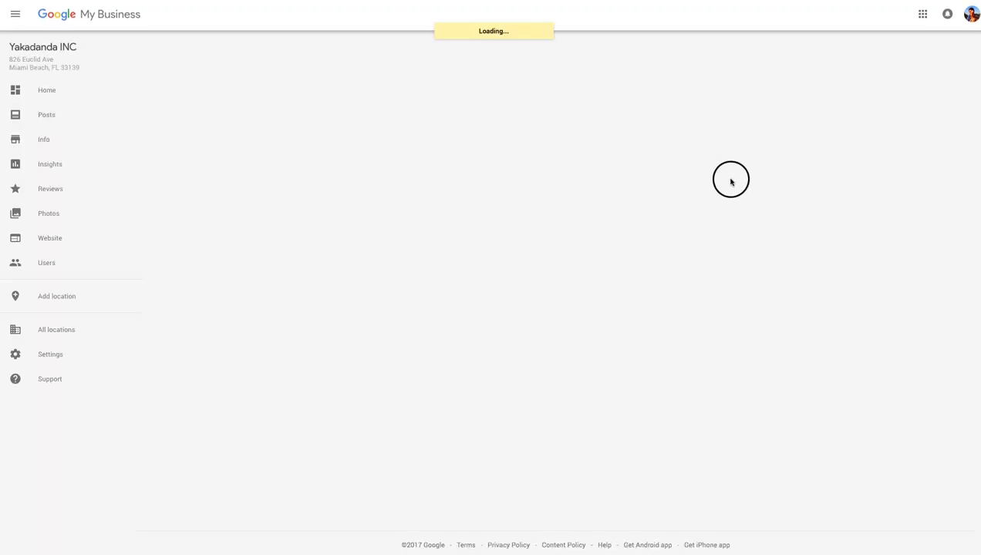
{"action": "scroll", "coordinate": [764, 180], "scroll_direction": "down", "scroll_amount": 2}
{"action": "scroll", "coordinate": [763, 181], "scroll_direction": "up", "scroll_amount": 2}
{"action": "scroll", "coordinate": [763, 182], "scroll_direction": "down", "scroll_amount": 2}
{"action": "scroll", "coordinate": [763, 181], "scroll_direction": "up", "scroll_amount": 2}
Start a new post, switch 'Make this post an event' on and off, and add a Learn more button.
{"action": "left_click", "coordinate": [659, 116]}
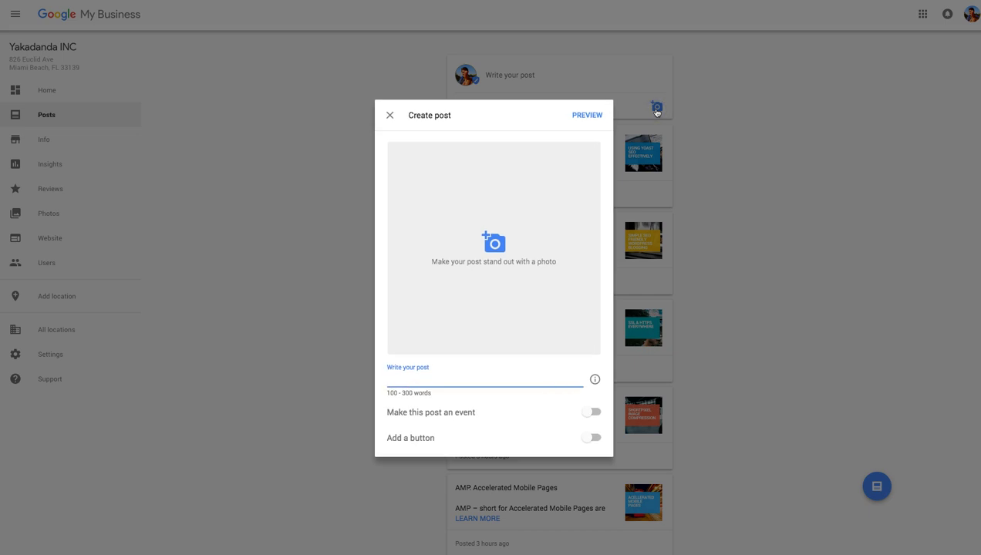
{"action": "left_click", "coordinate": [419, 379]}
{"action": "left_click", "coordinate": [599, 412]}
{"action": "left_click", "coordinate": [544, 396]}
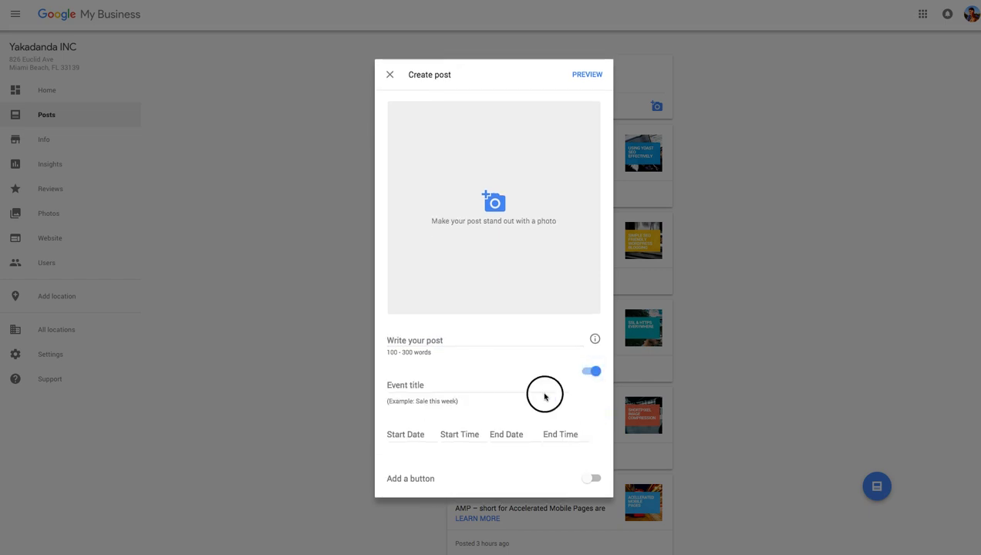
{"action": "left_click", "coordinate": [589, 372]}
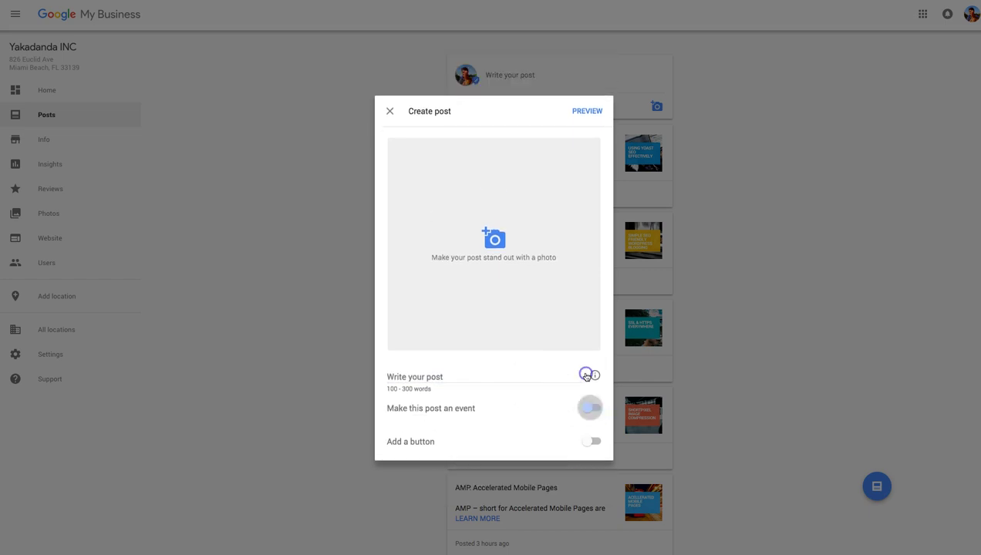
{"action": "left_click", "coordinate": [594, 441]}
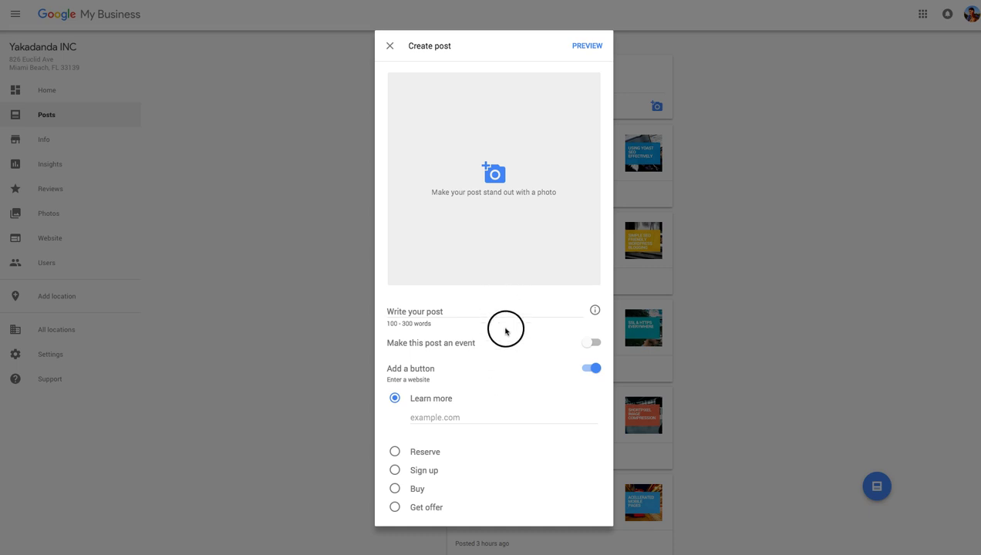
{"action": "left_click", "coordinate": [436, 417]}
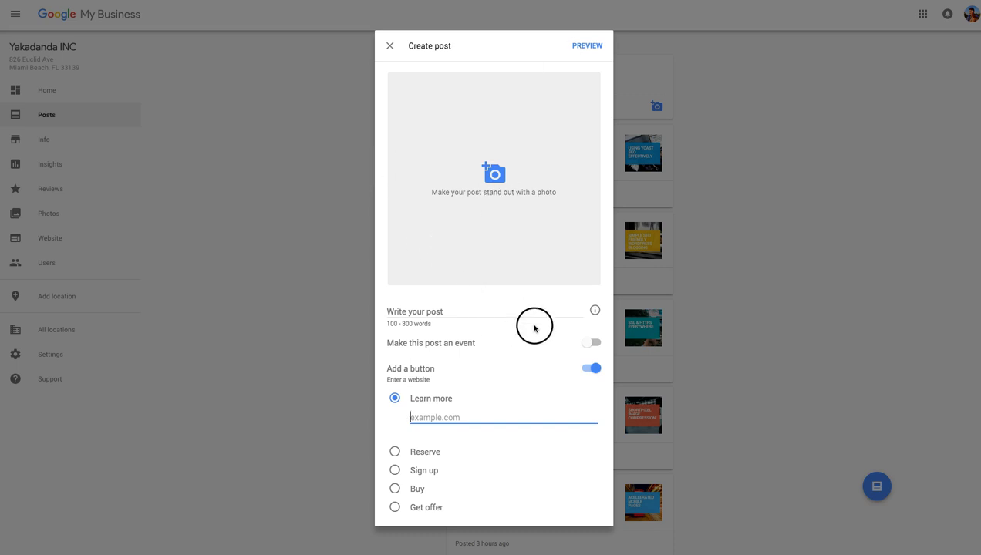
View the 'Write your post' help, then page the search carousel back to SSL & HTTPS and Shortpixel.
{"action": "left_click", "coordinate": [593, 310]}
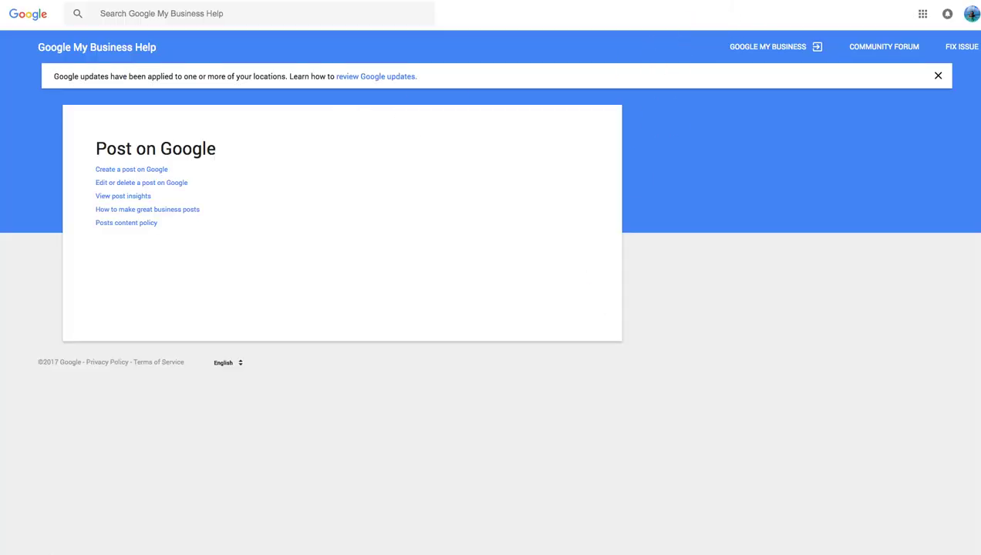
{"action": "key", "text": "ctrl+w"}
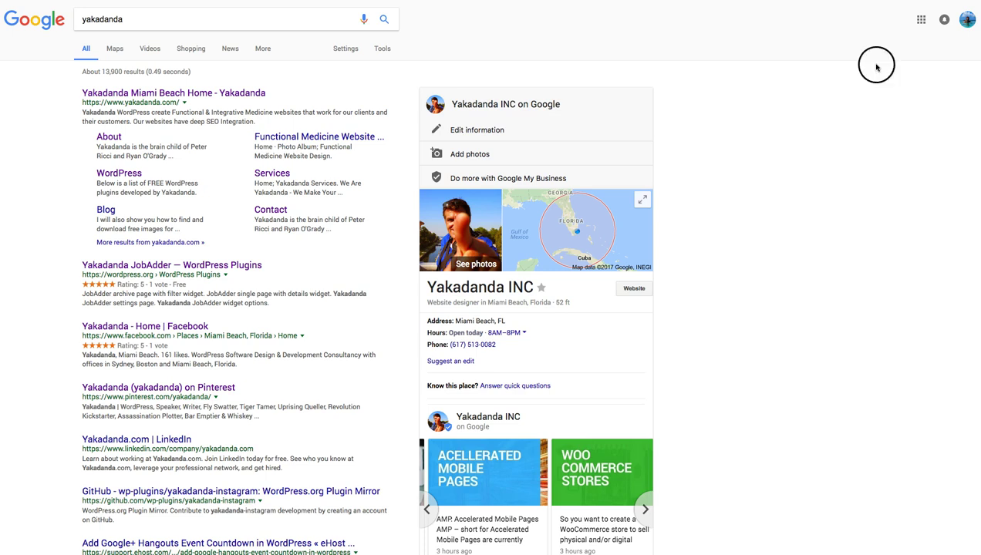
{"action": "scroll", "coordinate": [817, 210], "scroll_direction": "down", "scroll_amount": 3}
{"action": "left_click", "coordinate": [646, 328]}
{"action": "left_click", "coordinate": [417, 327]}
{"action": "left_click", "coordinate": [417, 328]}
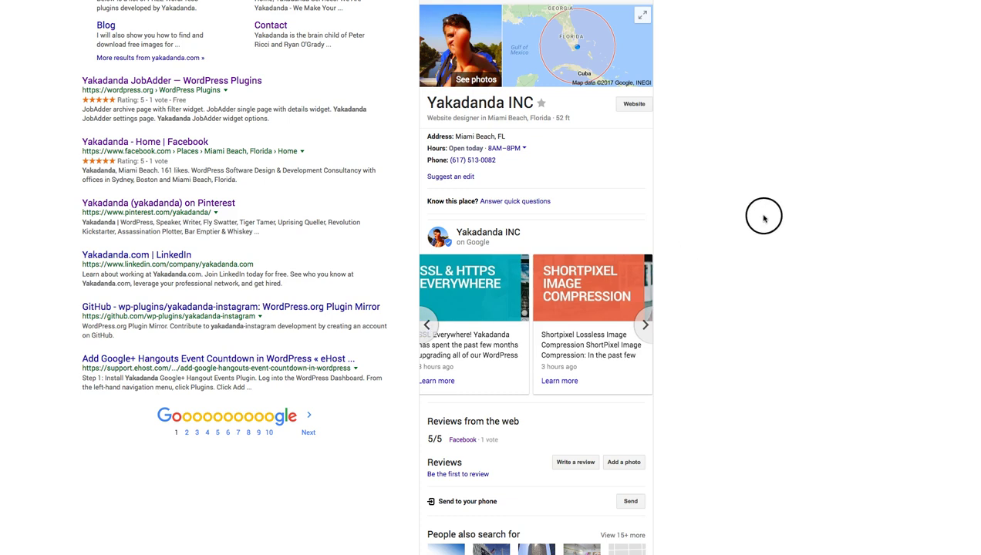
{"action": "scroll", "coordinate": [764, 218], "scroll_direction": "up", "scroll_amount": 3}
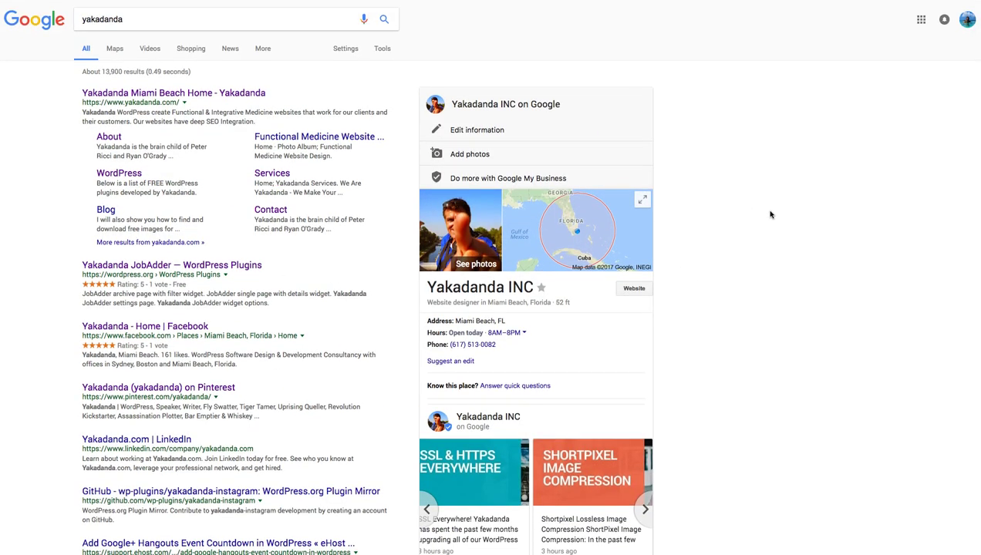